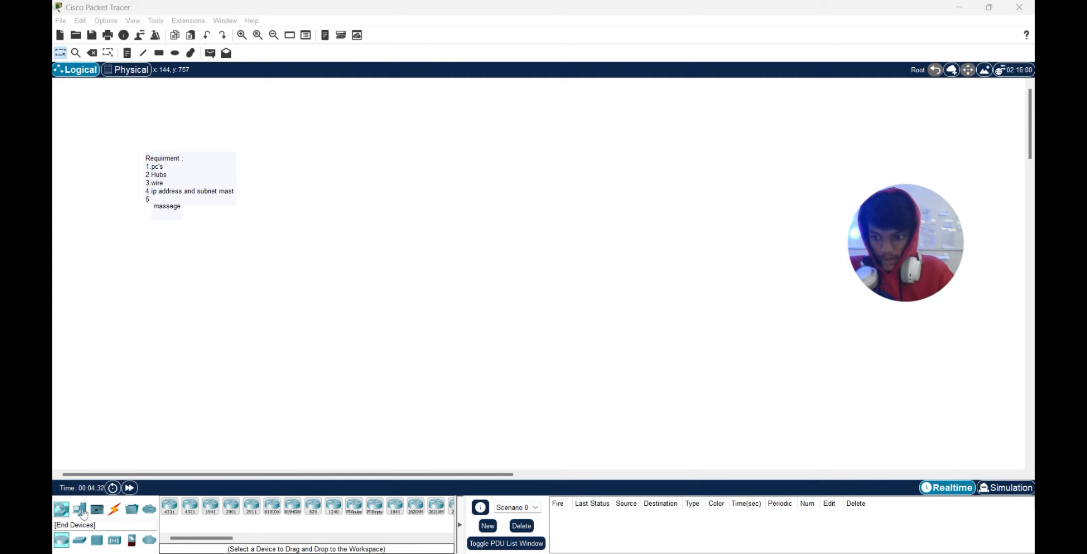
# - Place two PC-PT end devices in the workspace, spaced apart with room for a hub between them
pyautogui.click(80, 509)
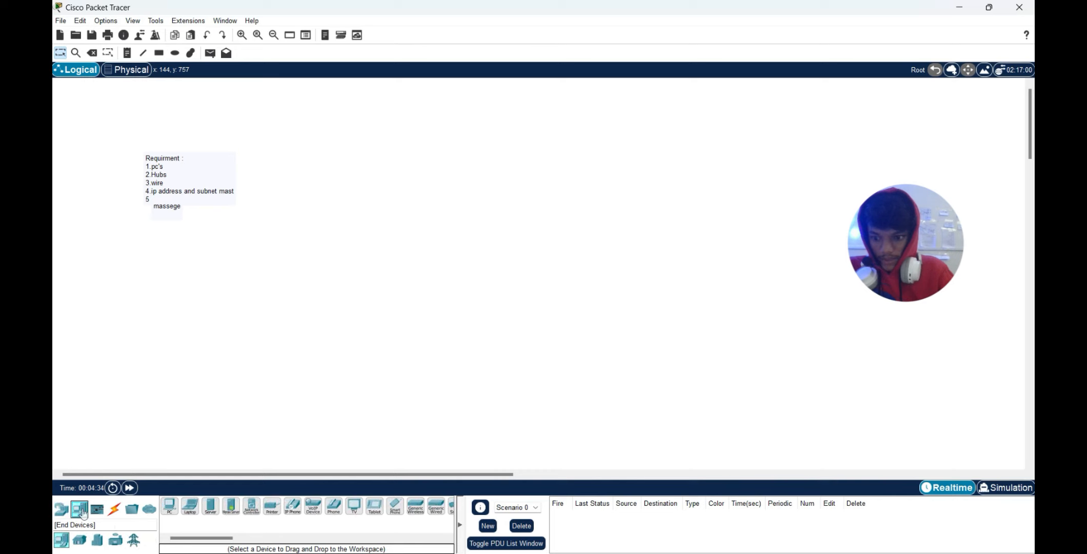
pyautogui.click(174, 504)
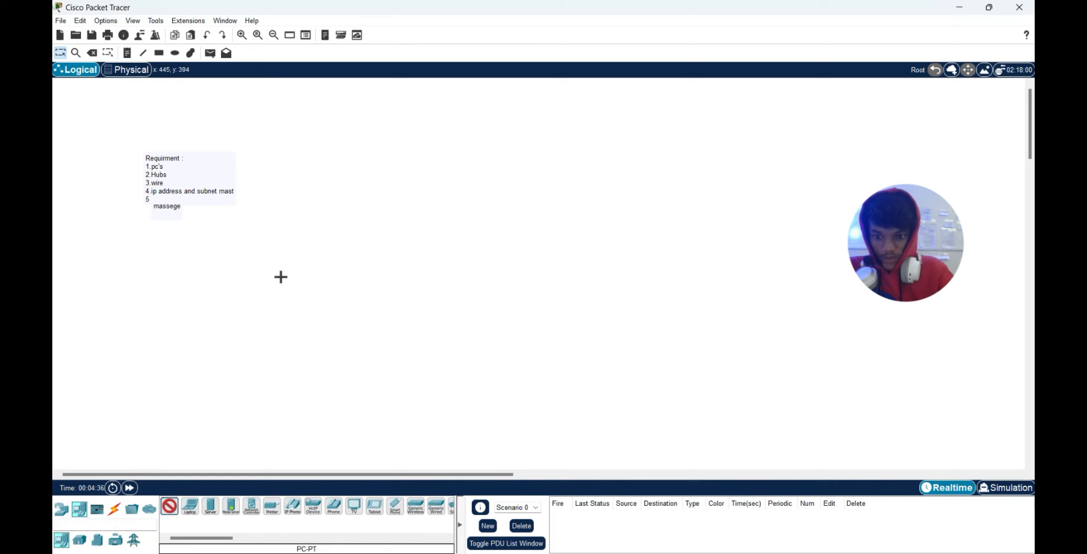
pyautogui.click(282, 274)
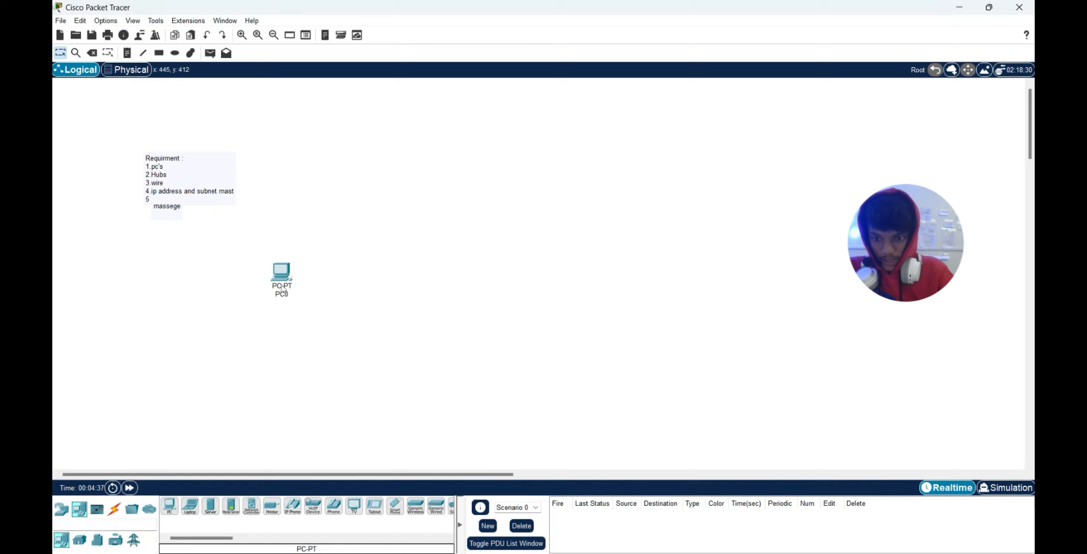
pyautogui.click(169, 506)
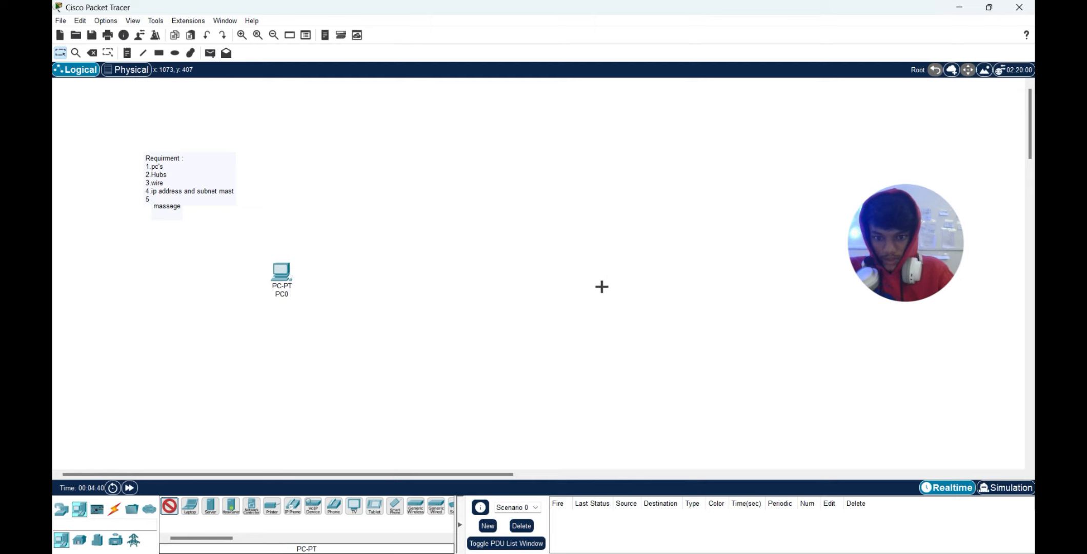
pyautogui.click(601, 287)
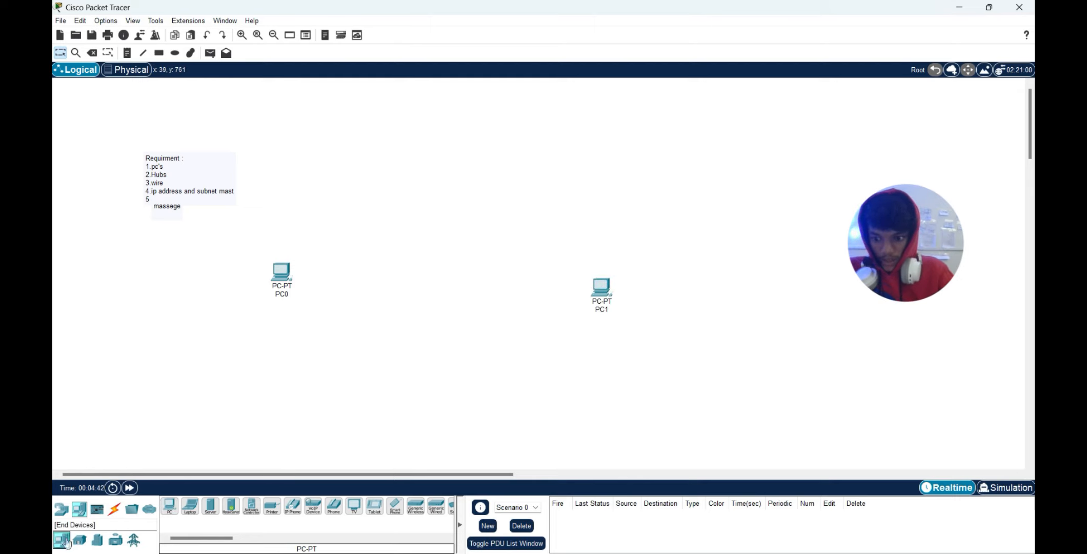
# - Add a Hub-PT network device between the two PCs
pyautogui.click(61, 508)
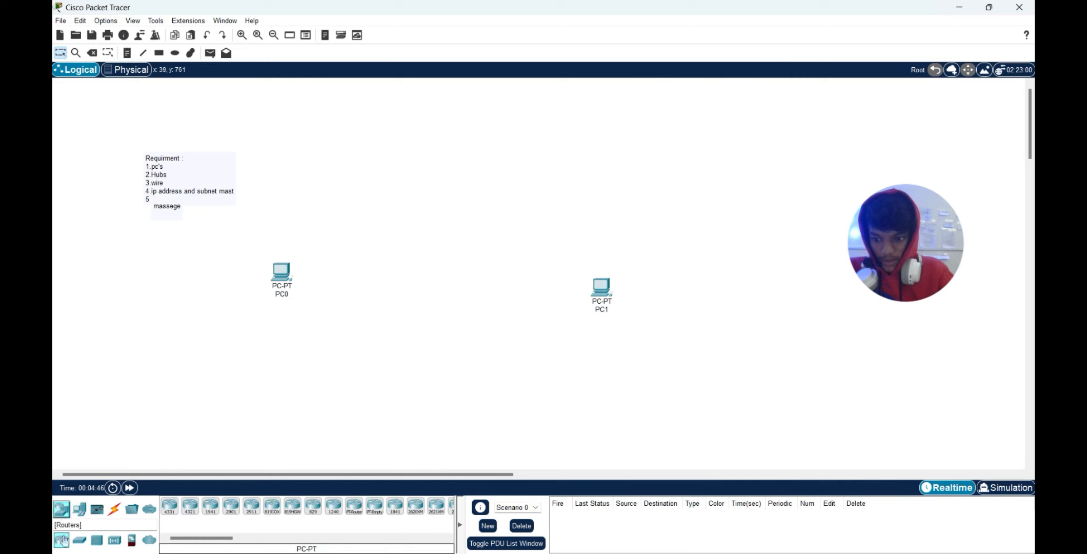
pyautogui.click(96, 539)
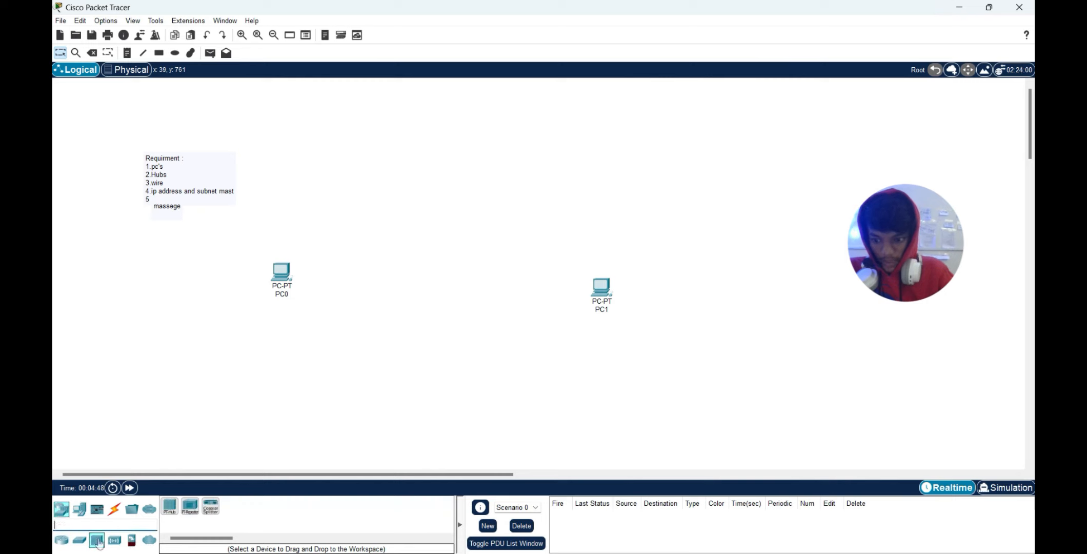
pyautogui.click(170, 507)
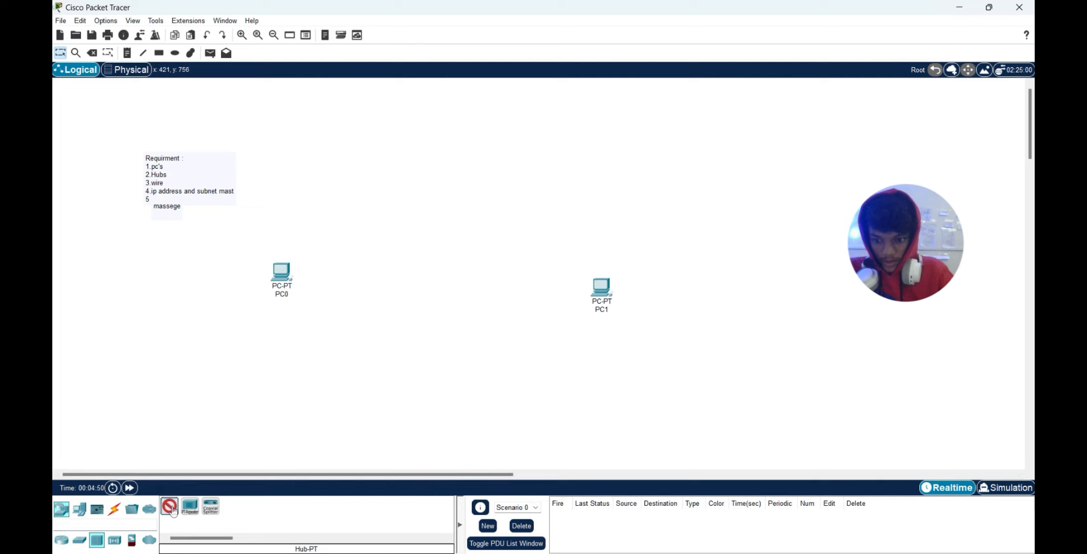
pyautogui.click(407, 292)
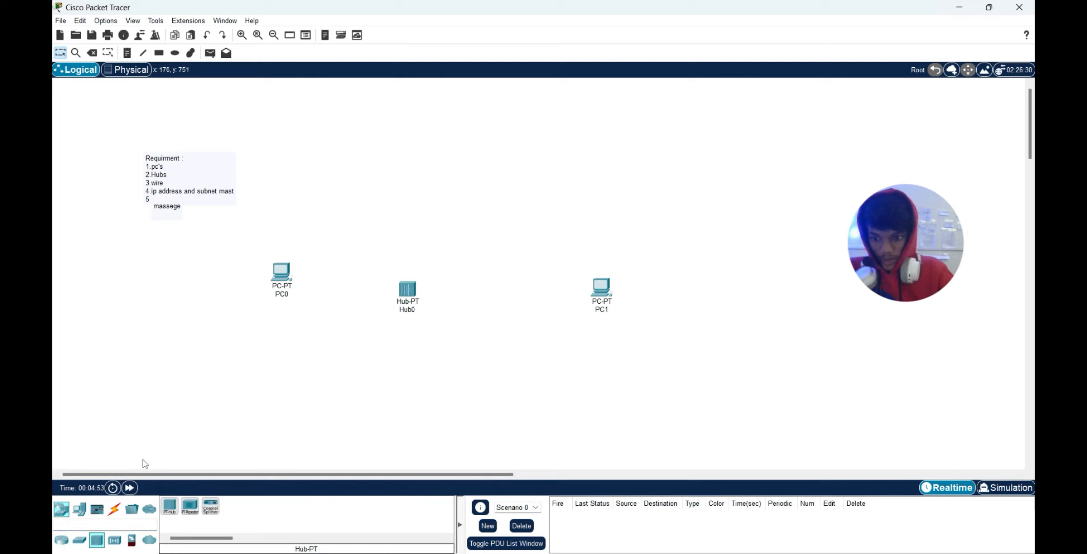
# - Connect PC0 and PC1 to Hub0 using the automatic connection type, and line the devices up in a straight row
pyautogui.click(114, 509)
pyautogui.click(169, 507)
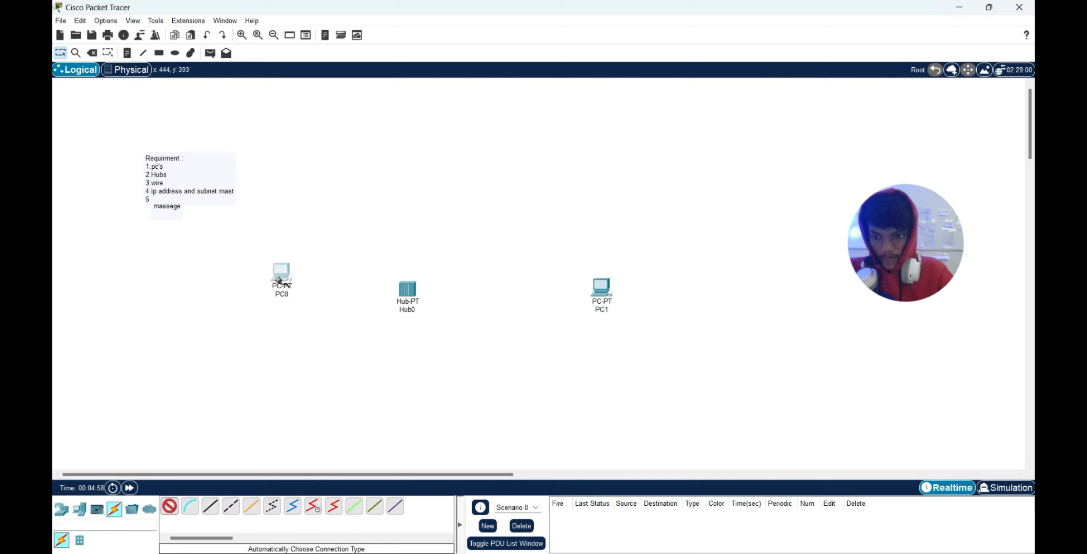
pyautogui.click(282, 271)
pyautogui.click(406, 289)
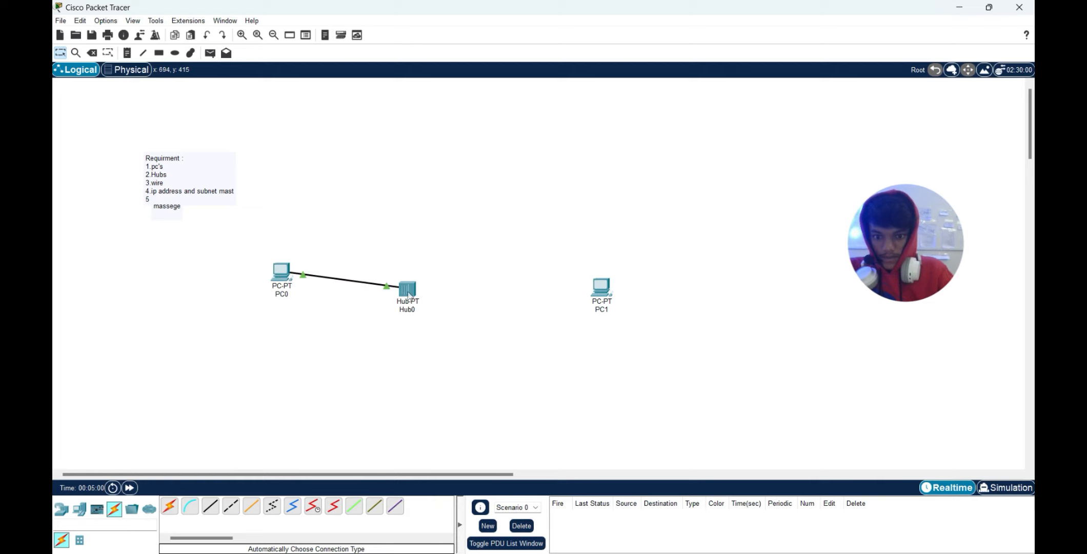
pyautogui.click(169, 506)
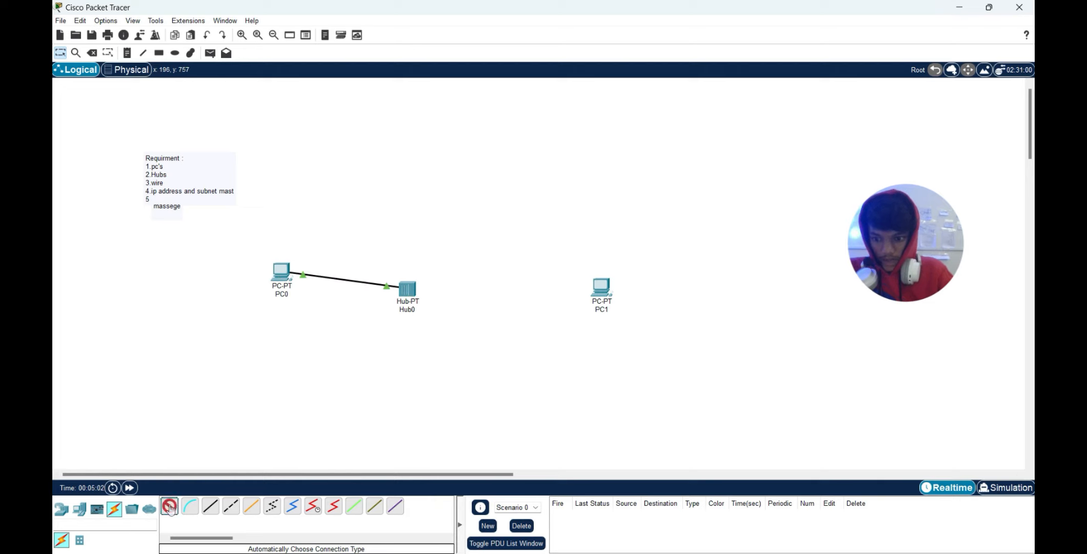
pyautogui.click(406, 290)
pyautogui.click(607, 294)
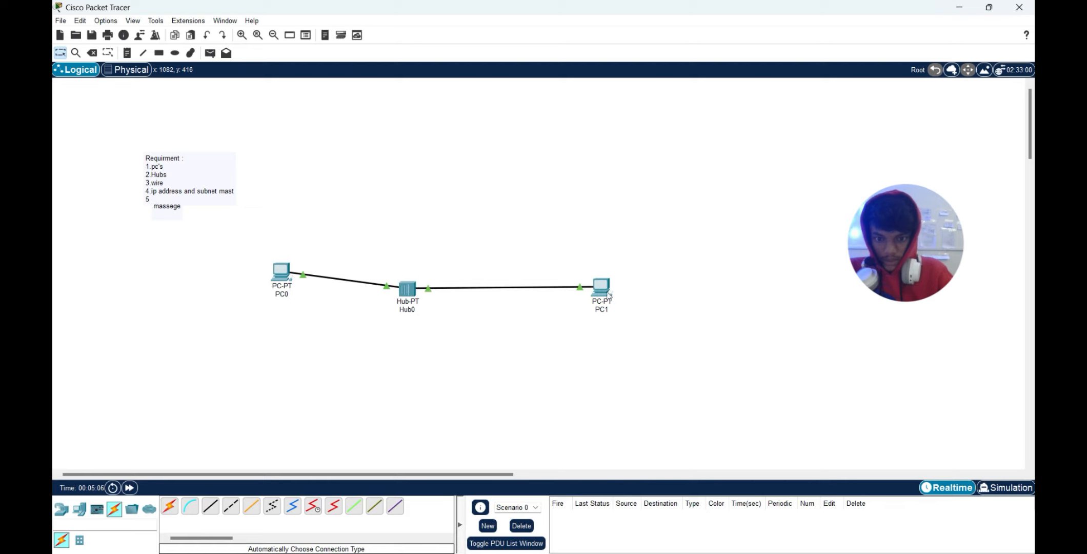
pyautogui.moveTo(279, 278); pyautogui.dragTo(265, 293)
pyautogui.moveTo(411, 299); pyautogui.dragTo(423, 295)
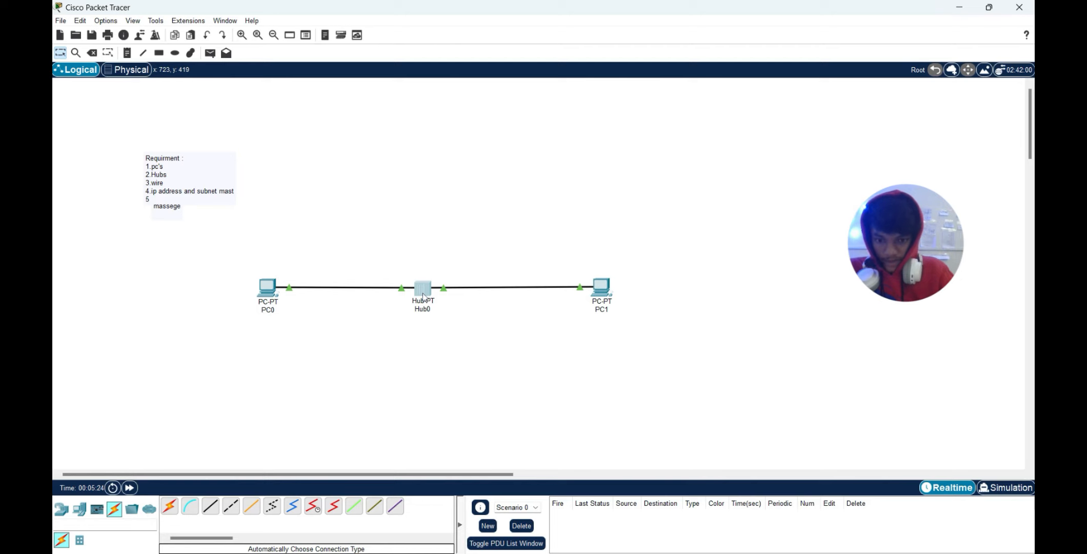
# - Assign PC0 a static IPv4 address in the 192.168.0 network with subnet mask 255.255.255.0, and close its configuration window
pyautogui.click(268, 292)
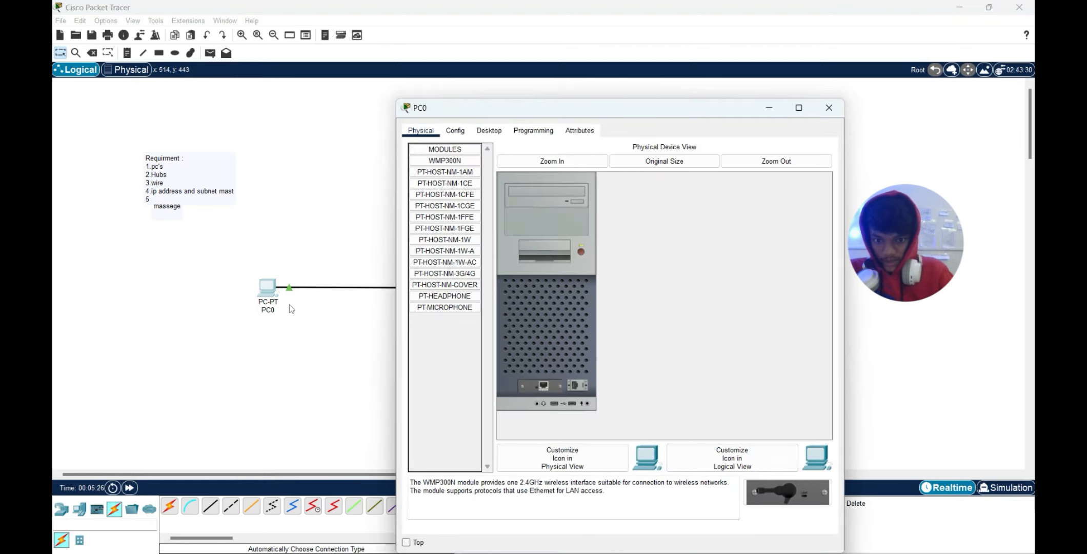
pyautogui.click(488, 130)
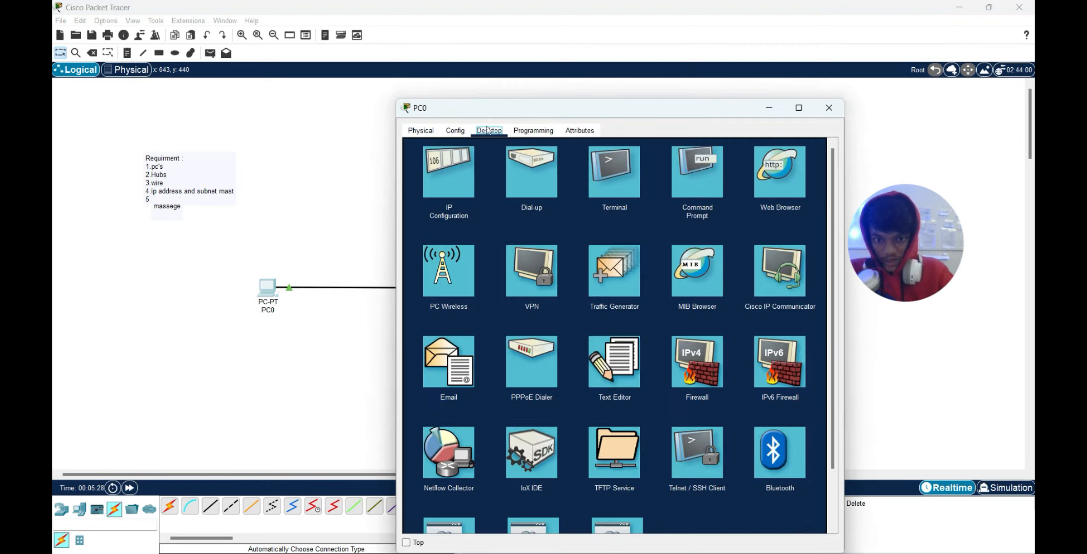
pyautogui.click(448, 178)
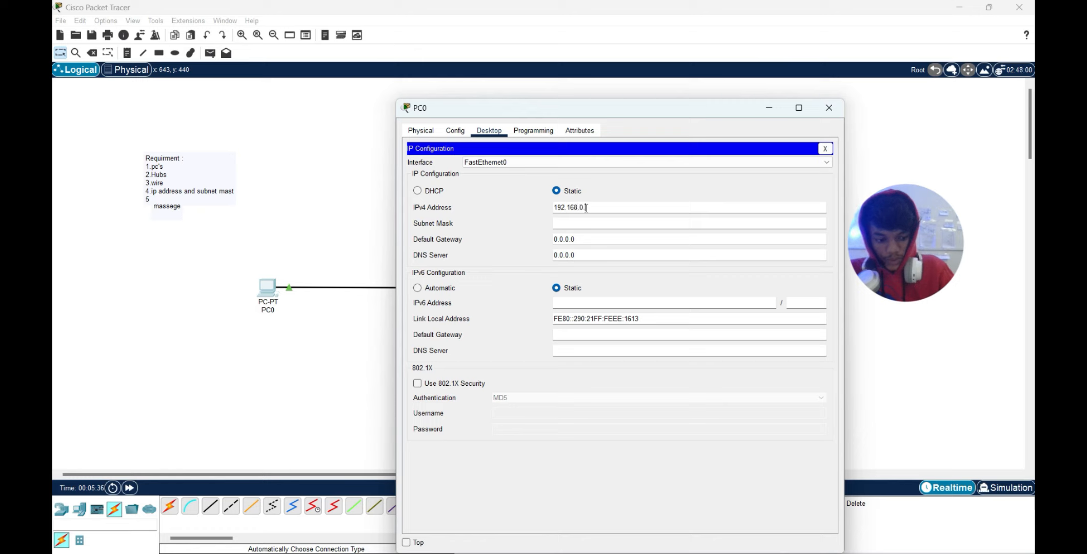
pyautogui.press('Return')
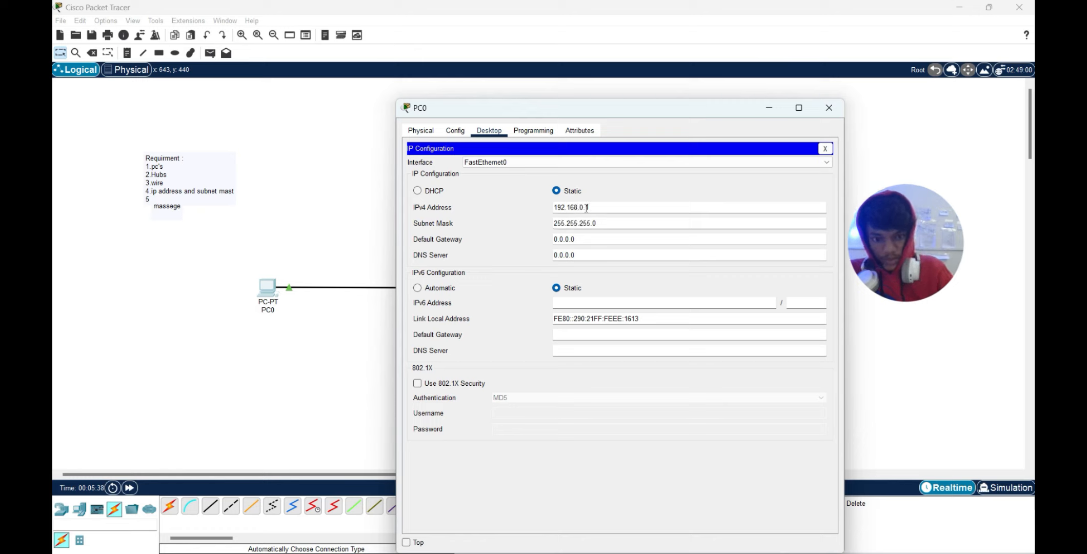
pyautogui.click(828, 107)
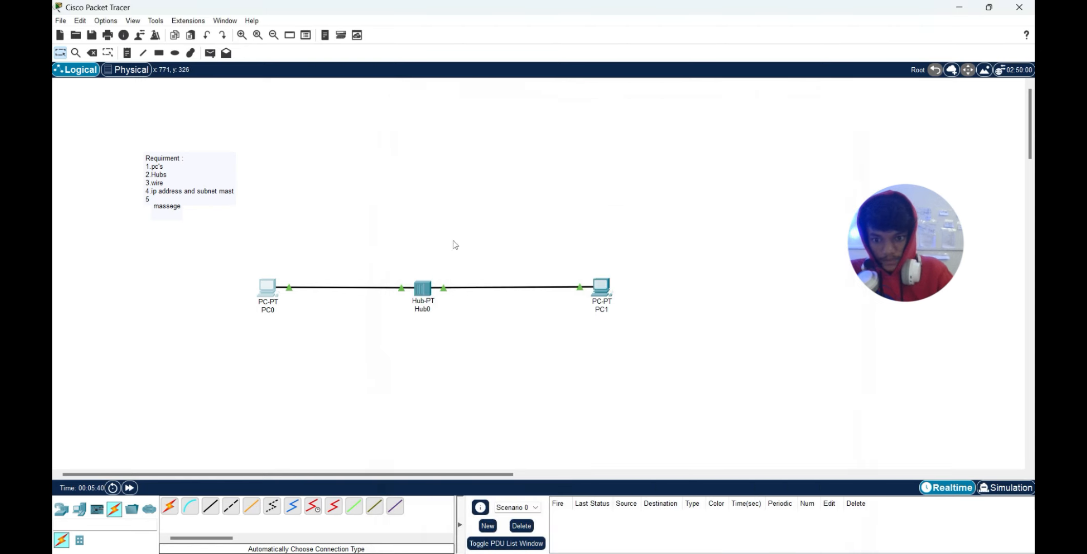
# - Assign PC1 a static IPv4 address on the same network as PC0, and return to the workspace
pyautogui.click(609, 289)
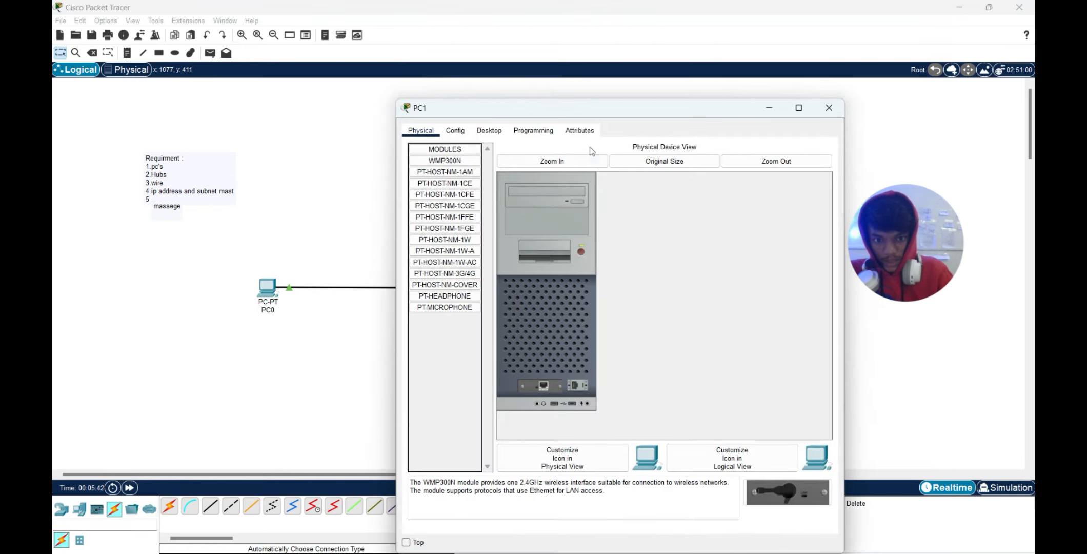
pyautogui.click(486, 132)
pyautogui.click(463, 175)
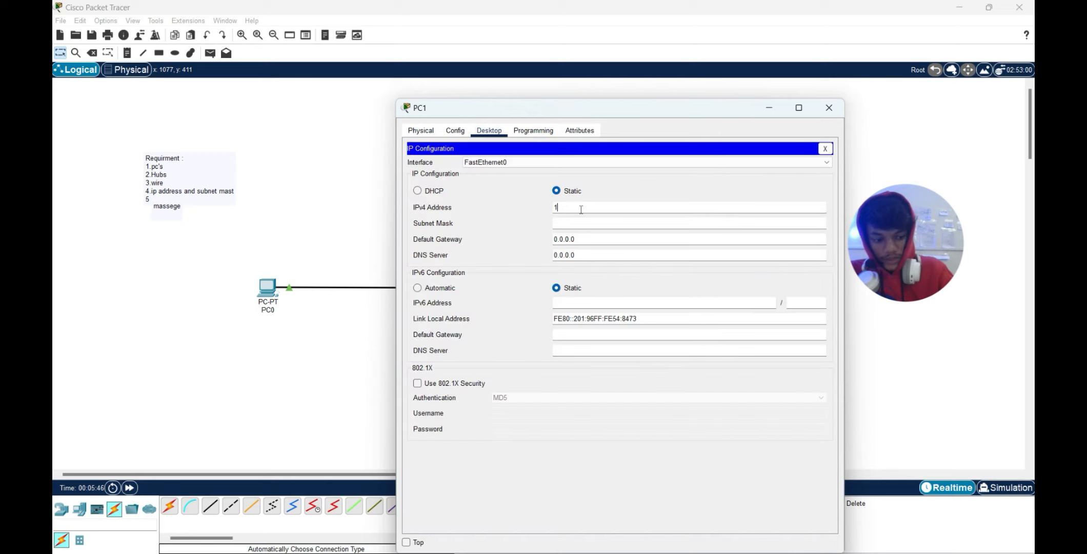
pyautogui.click(313, 200)
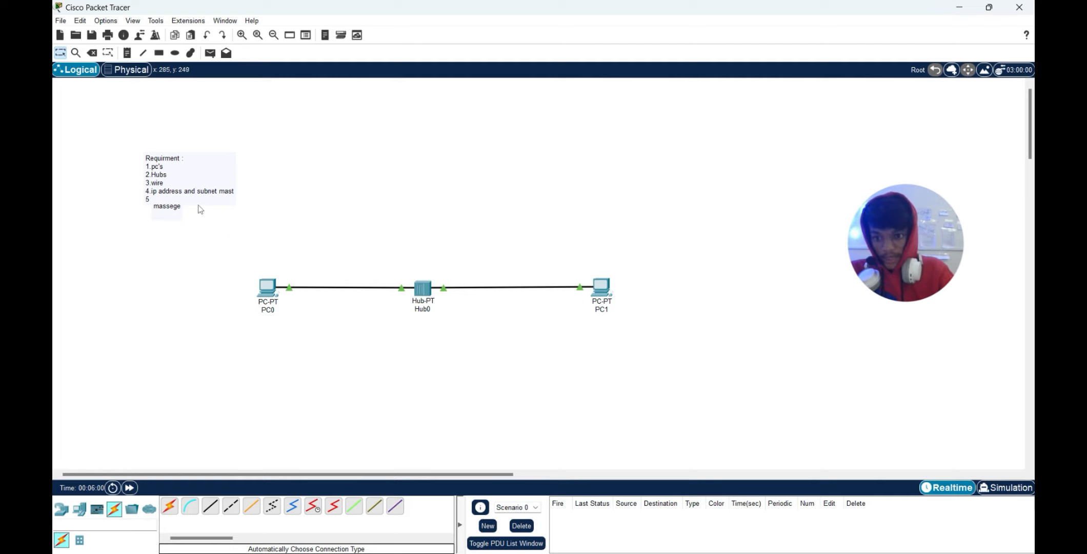
# - Send a simple PDU from PC0 to PC1 and play its transmission in Simulation mode
pyautogui.click(211, 55)
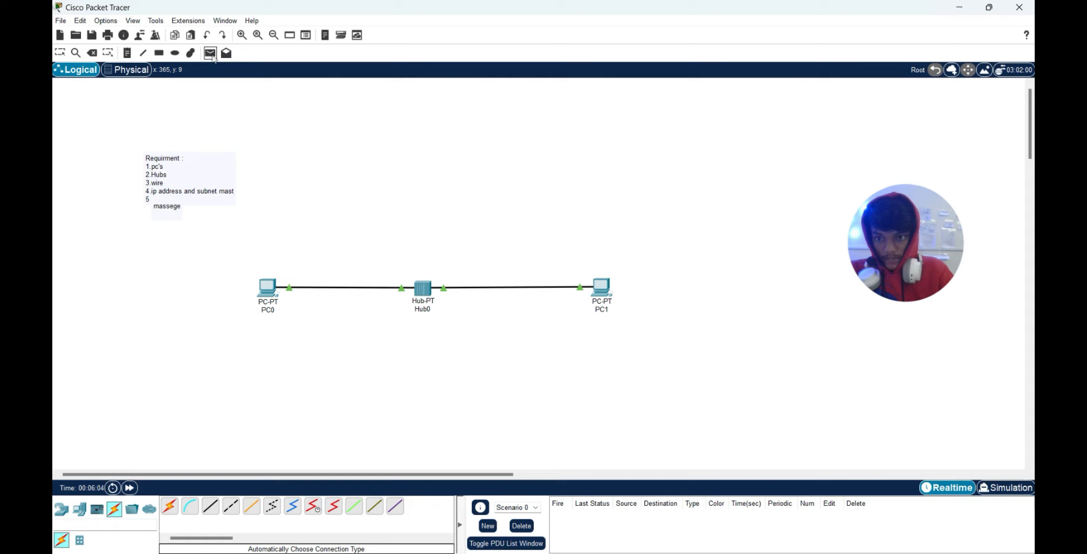
pyautogui.click(263, 286)
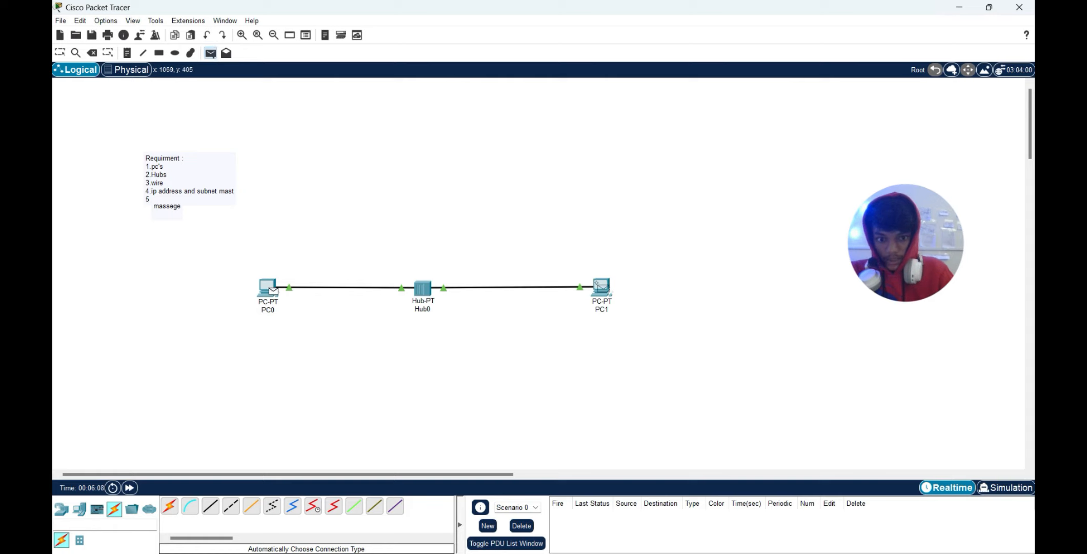
pyautogui.click(600, 286)
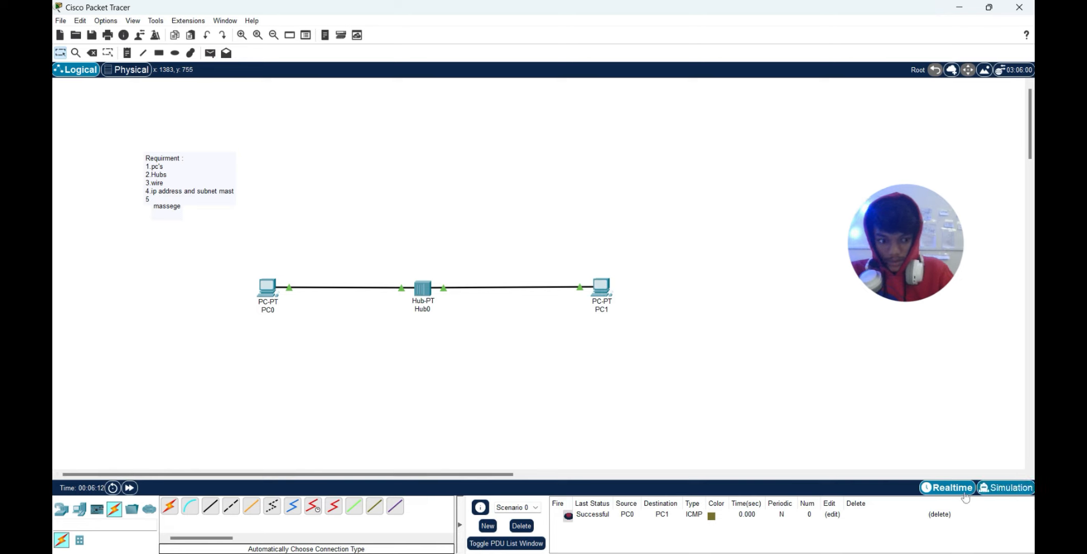
pyautogui.click(1003, 490)
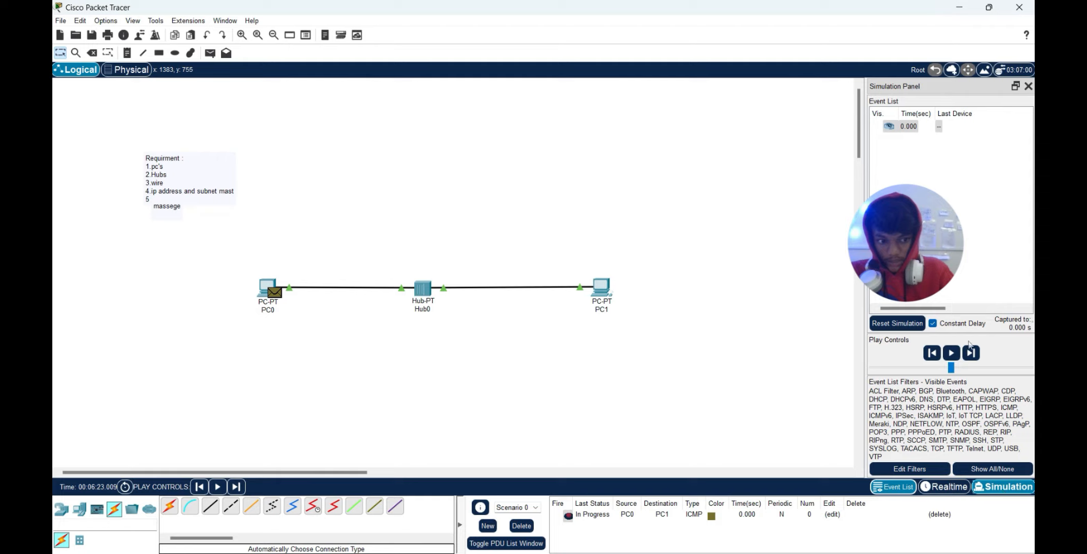
pyautogui.click(952, 353)
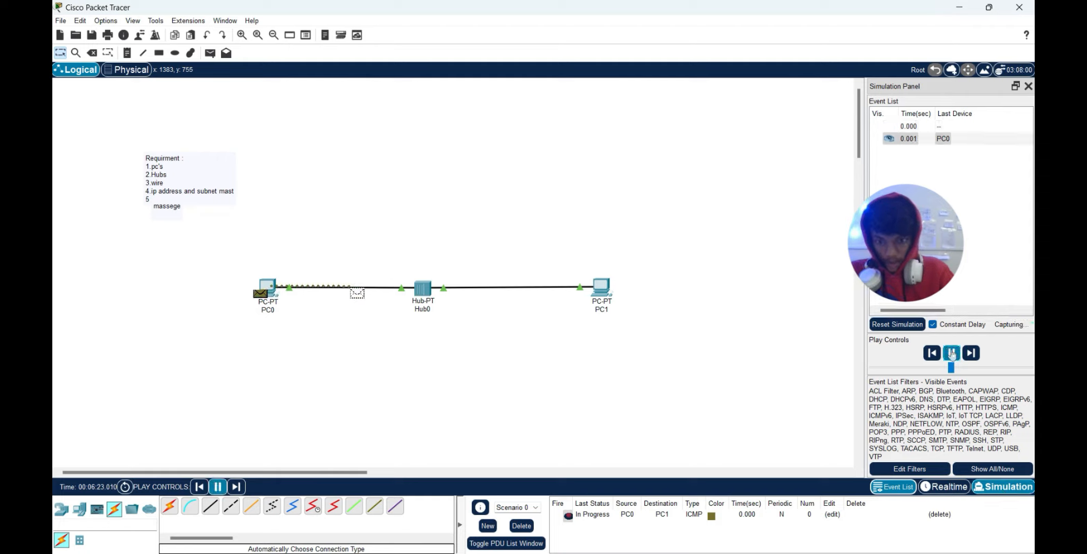